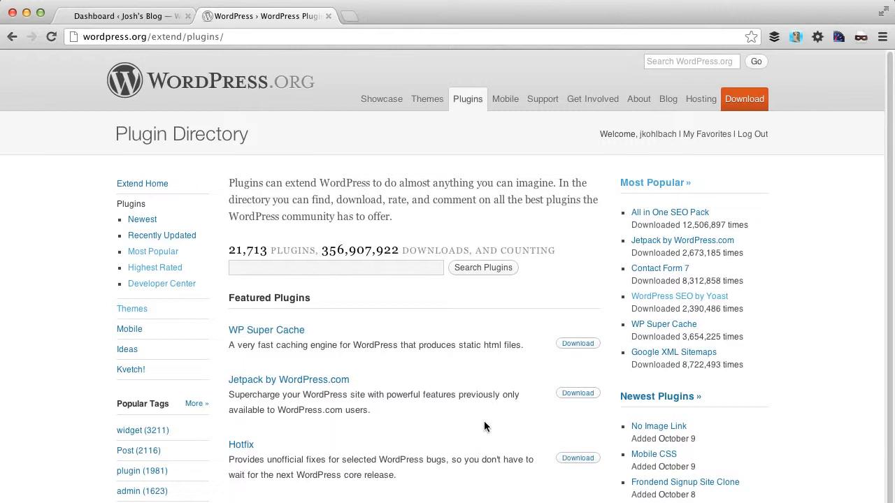
- Search the WordPress Plugin Directory for "contact form 7", open the Contact Form 7 page and review its description and ratings
click(374, 271)
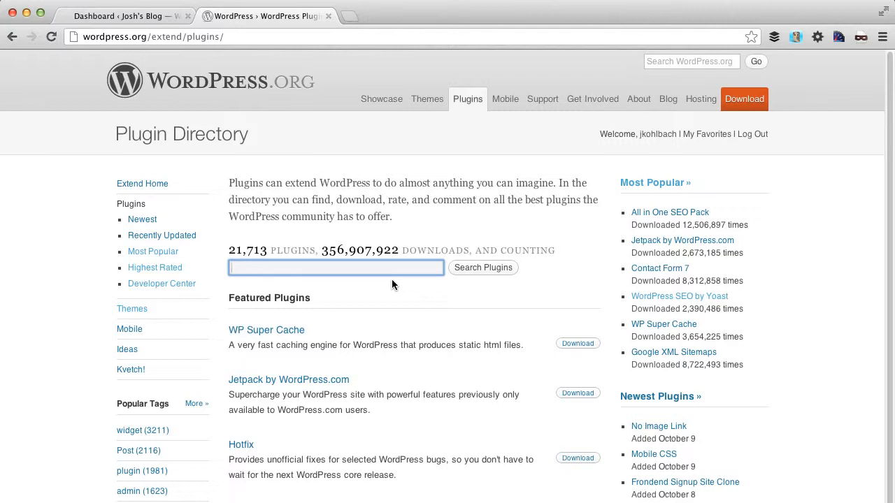
text(contact form)
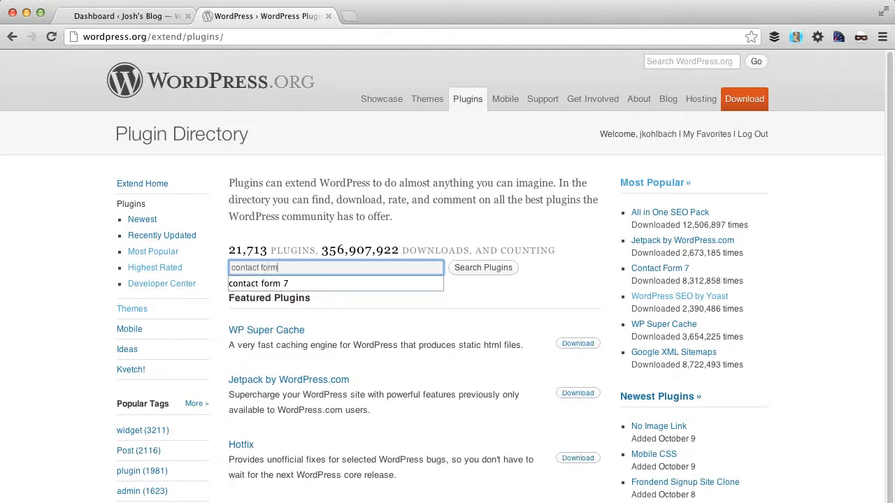
text( 7)
key(Return)
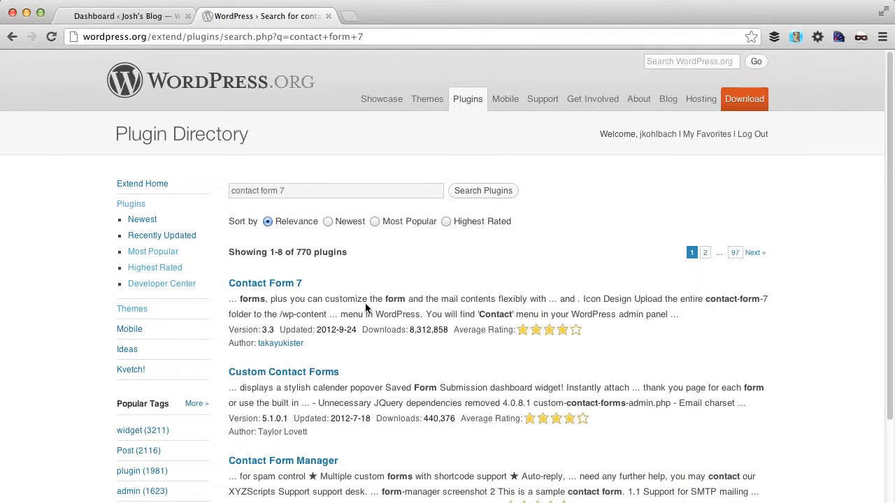
click(280, 286)
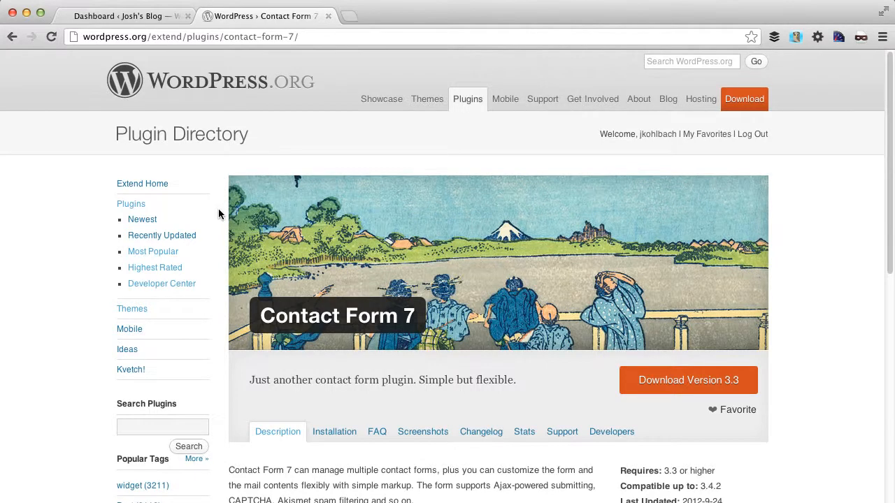
scroll(220, 214, down, 1)
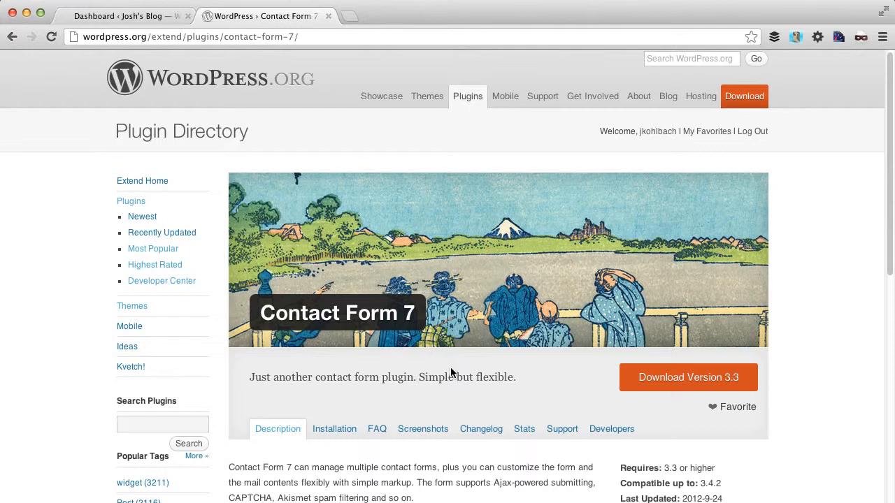
scroll(567, 328, down, 4)
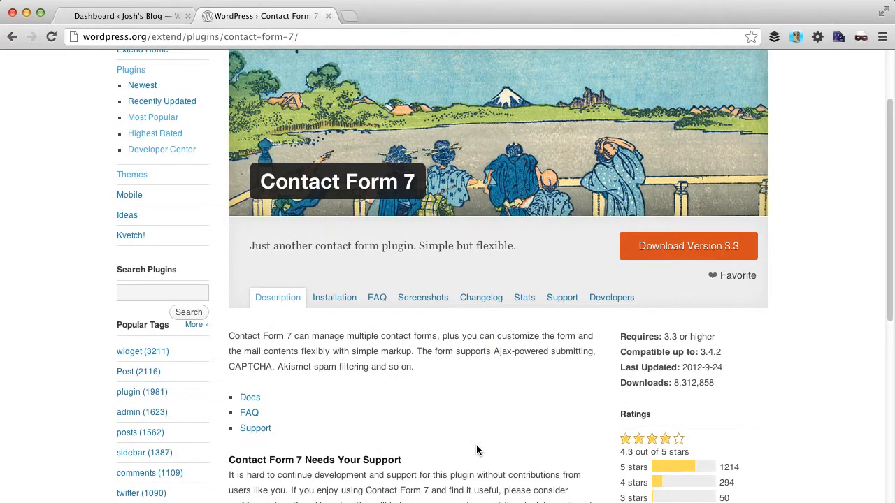
scroll(484, 405, down, 2)
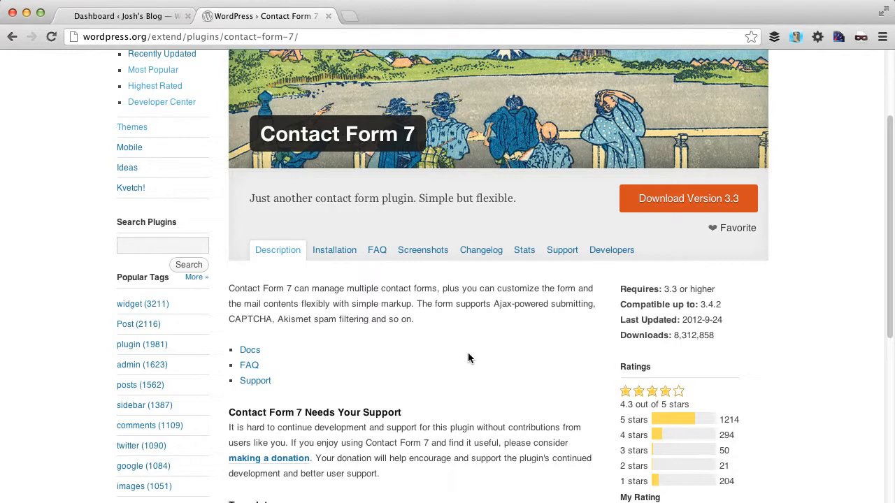
scroll(432, 358, up, 3)
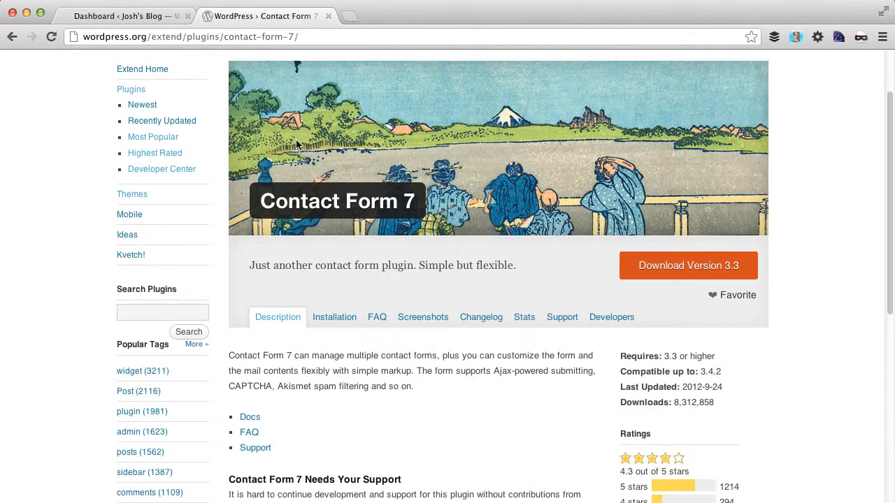
- Return to the blog's dashboard and search the plugin installer for "contact form 7"
click(153, 18)
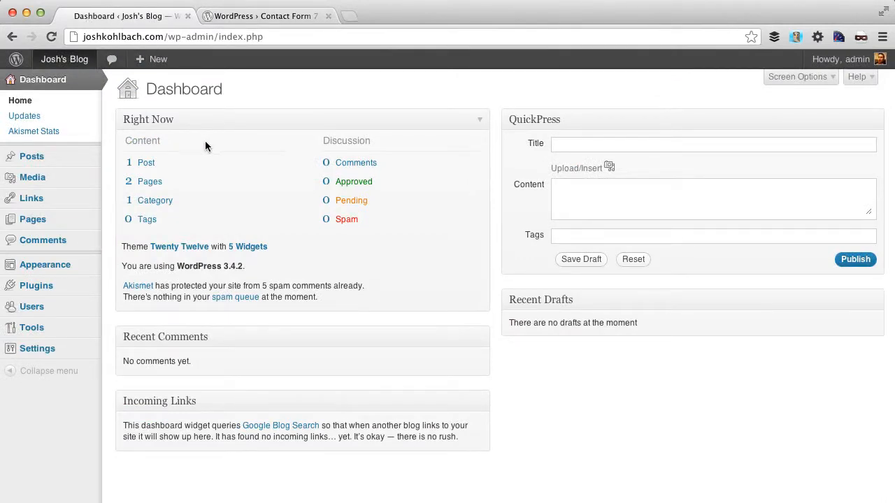
mouse_move(28, 290)
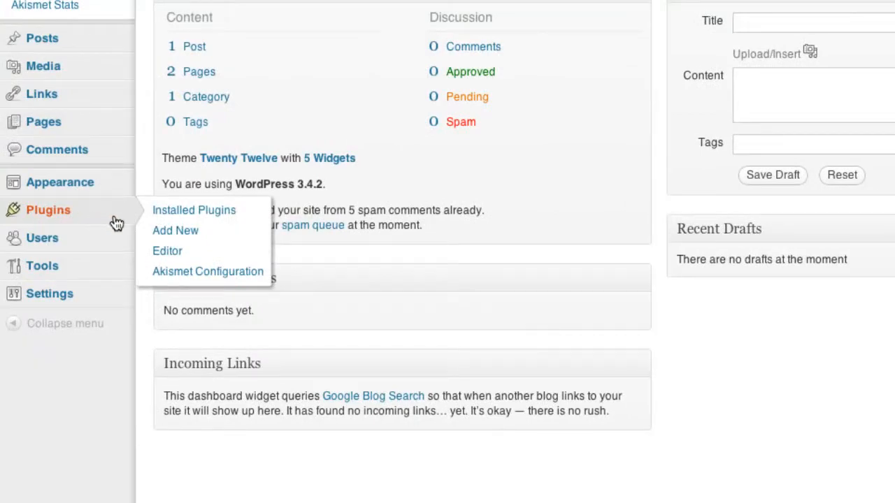
click(66, 213)
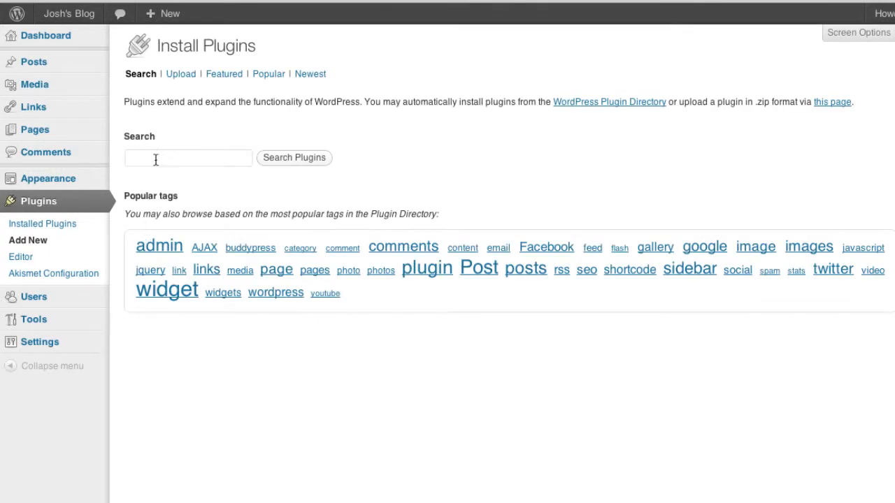
click(155, 156)
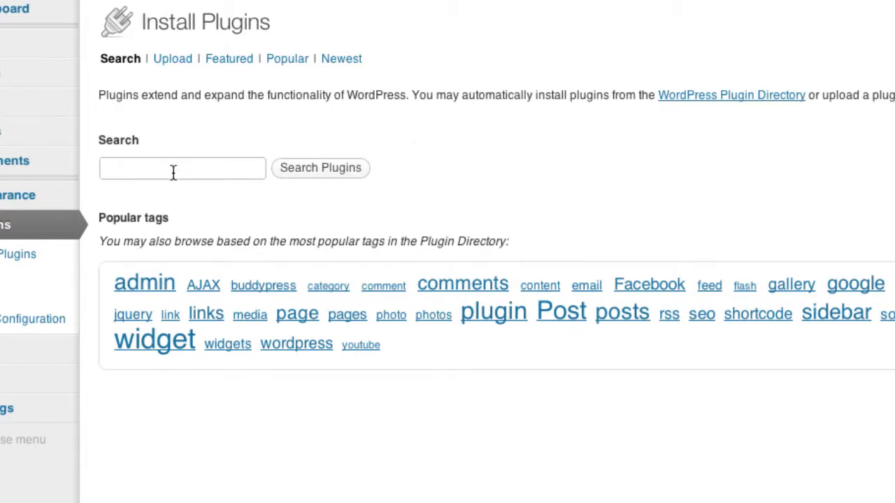
text(con)
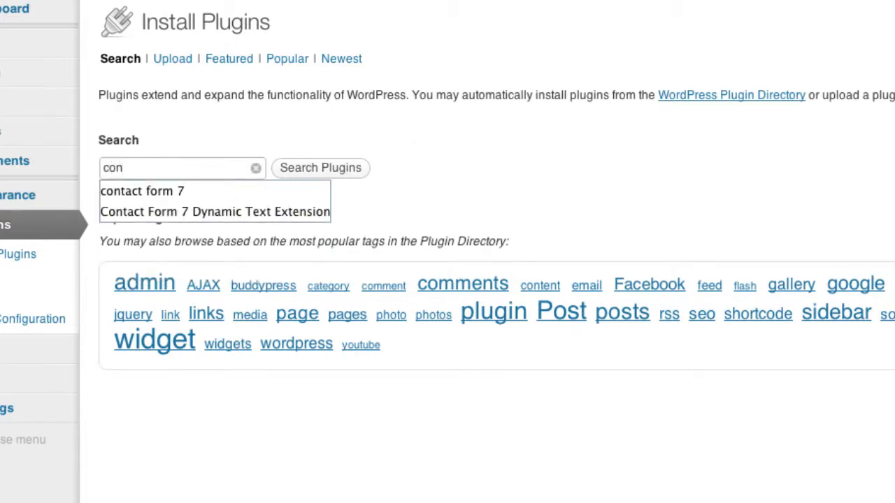
key(Down)
key(Return)
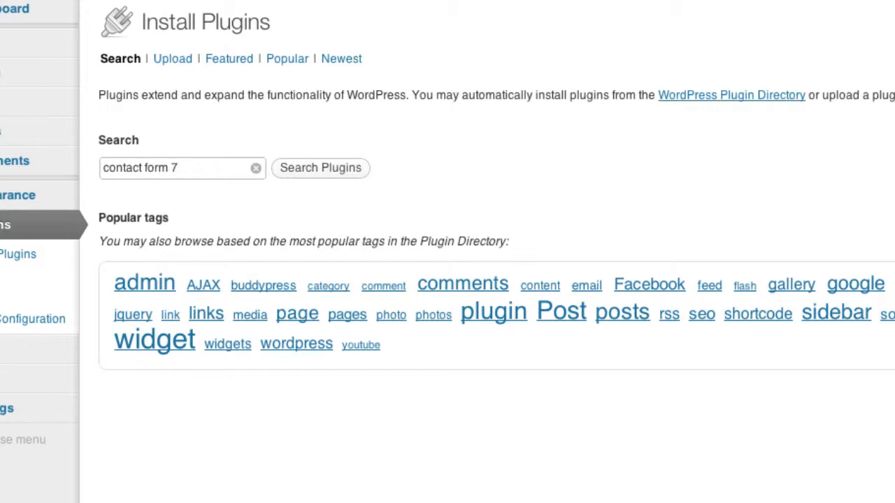
click(285, 169)
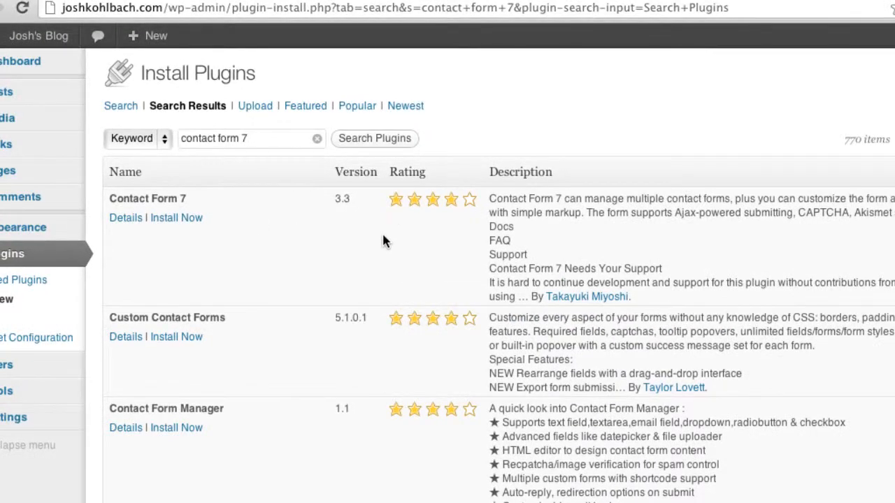
- Install Contact Form 7 version 3.3 from the search results and activate it
scroll(382, 238, down, 2)
scroll(382, 239, down, 1)
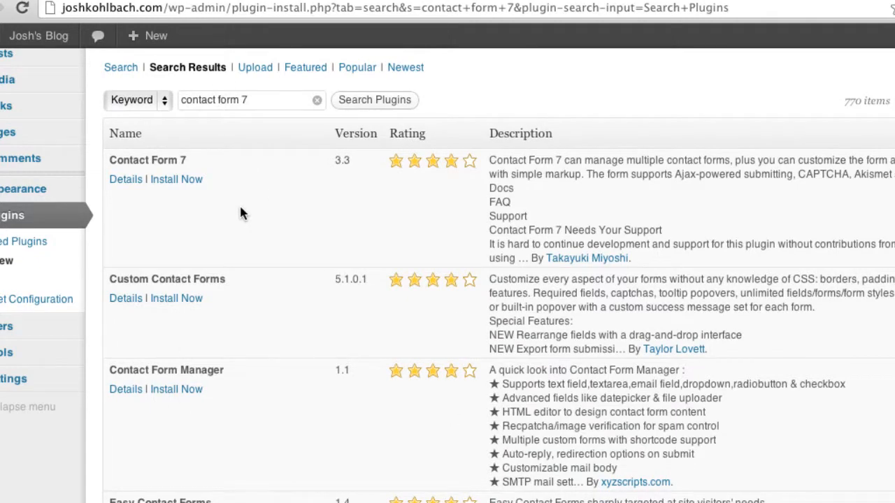
click(165, 183)
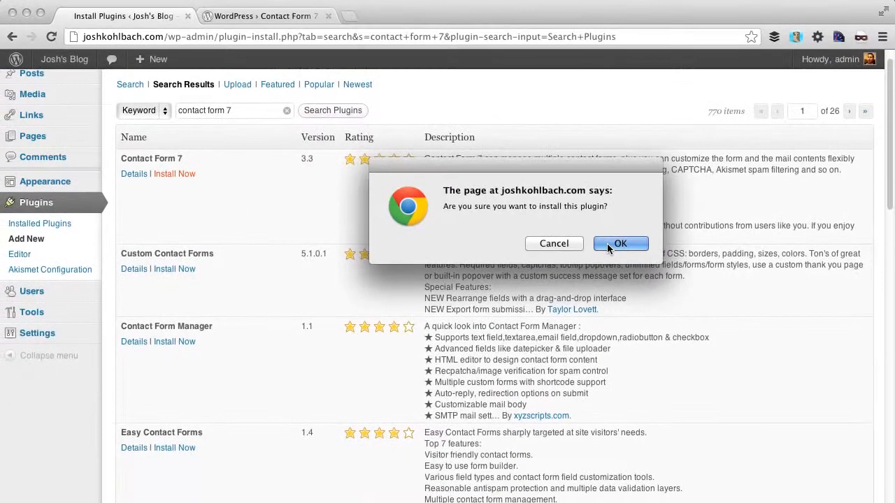
click(606, 243)
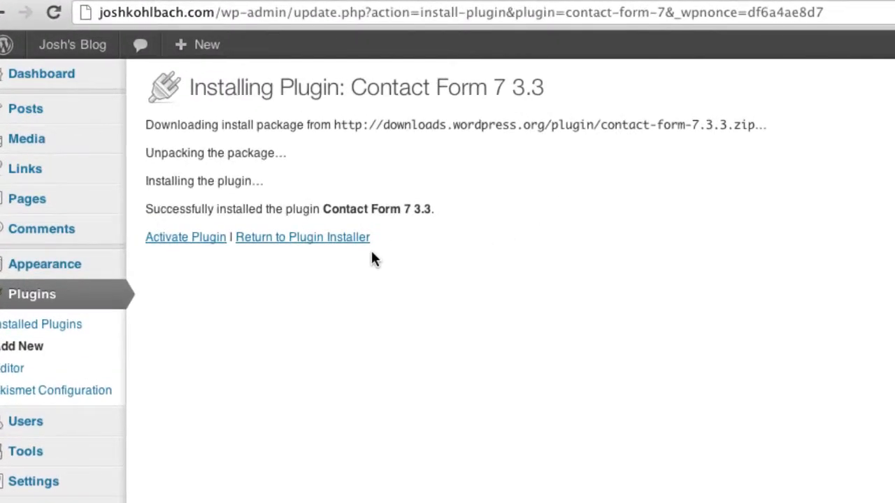
click(179, 241)
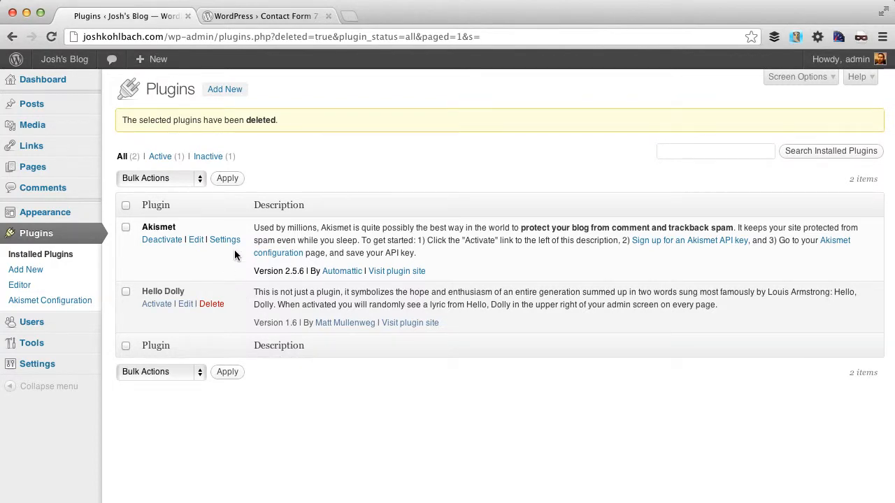
- Download Contact Form 7 version 3.3 from its Plugin Directory page and extract contact-form-7.3.3.zip in the wordpressdemo folder
click(220, 15)
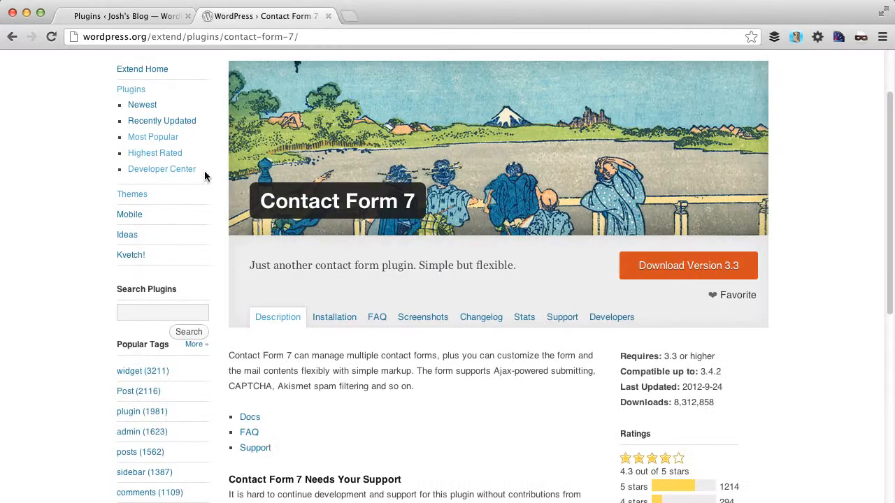
scroll(396, 328, up, 4)
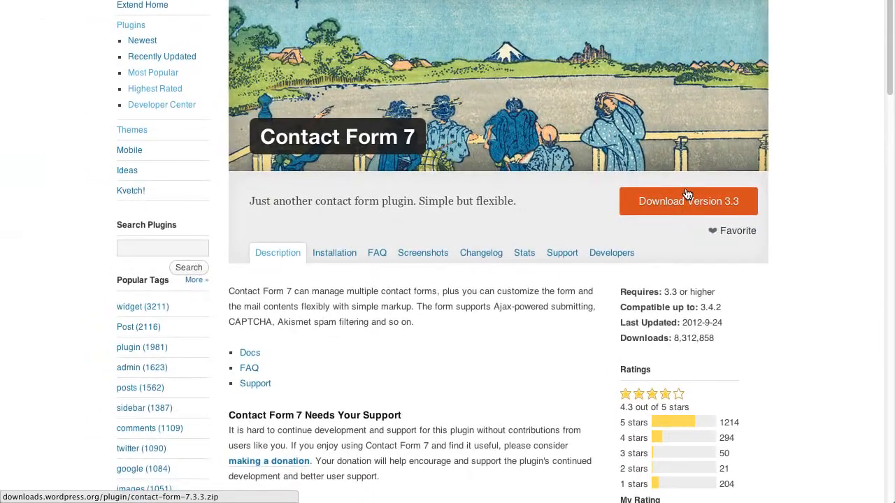
click(650, 234)
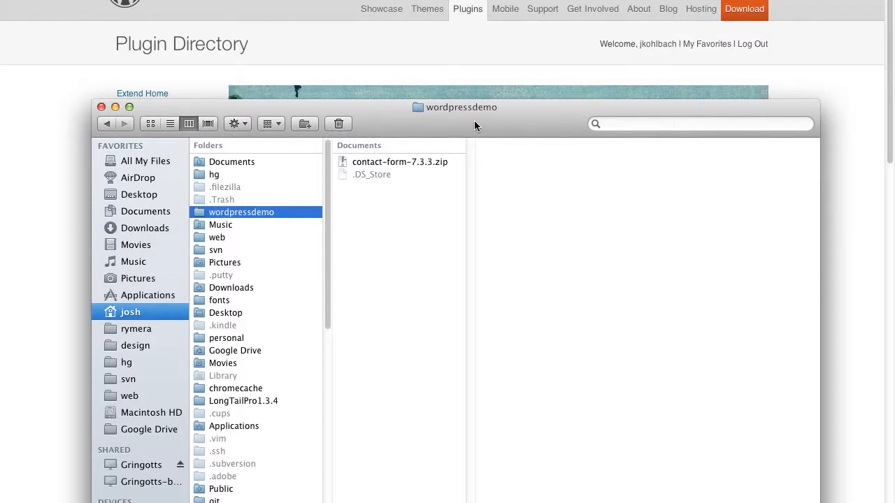
click(412, 162)
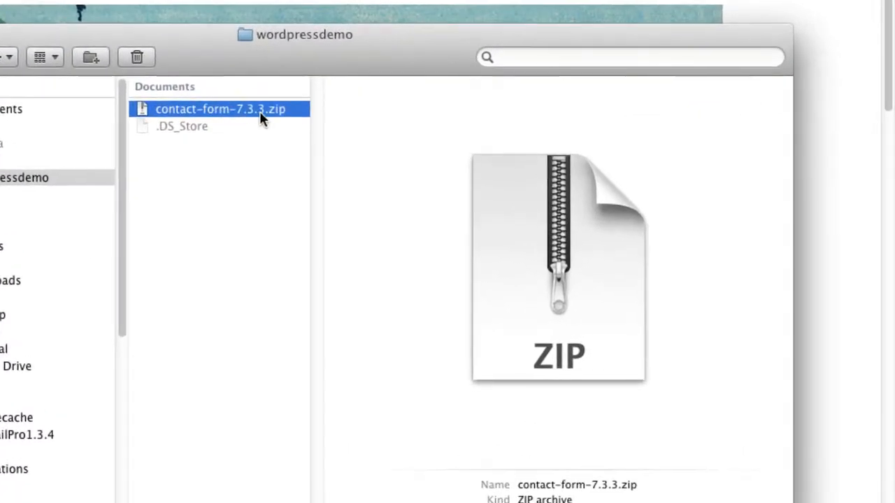
double_click(235, 110)
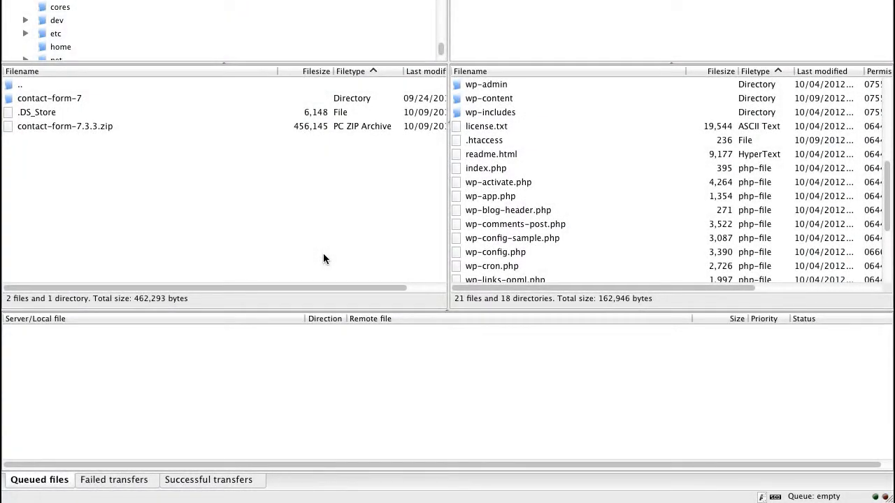
- In the FTP client, open the plugins directory inside wp-content on the remote server
click(487, 99)
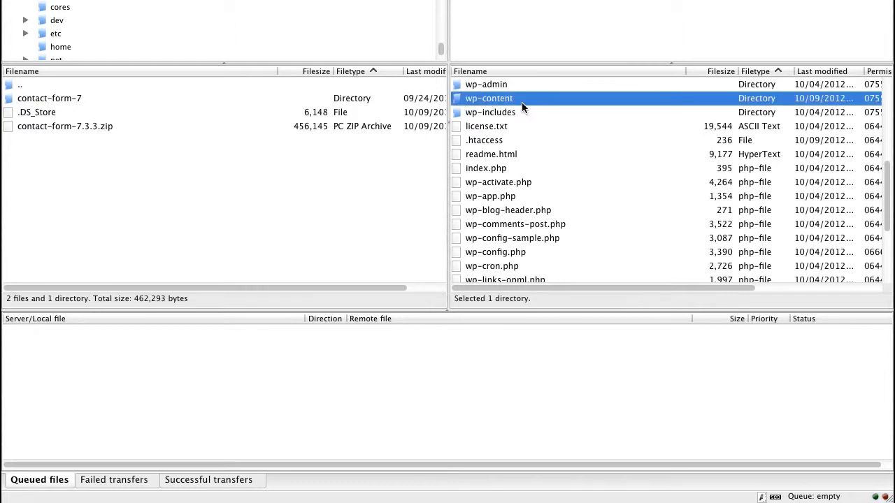
double_click(521, 102)
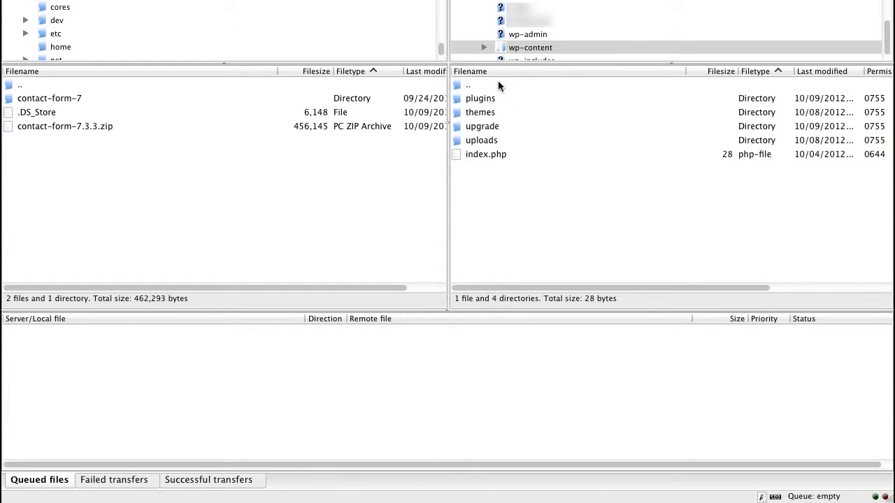
click(484, 101)
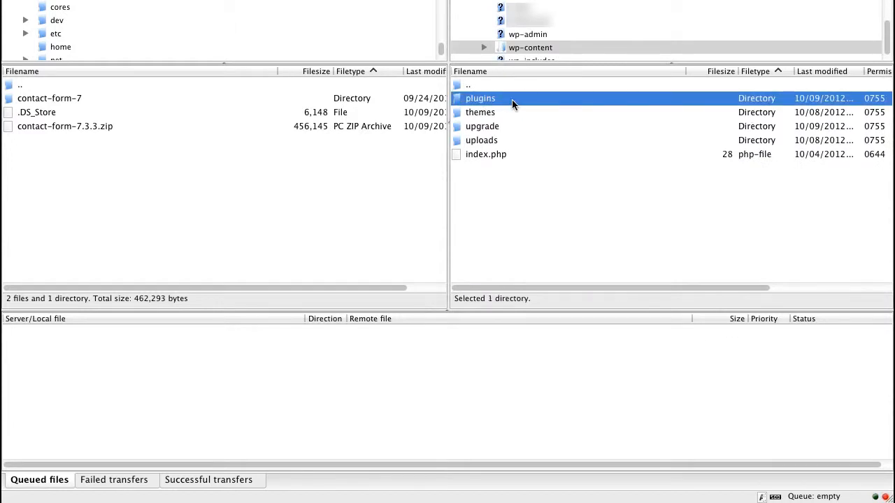
double_click(510, 99)
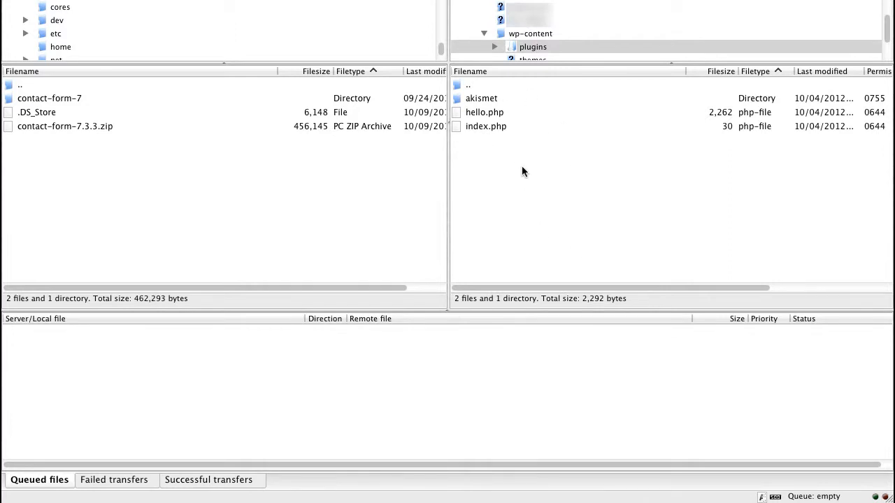
- Upload the extracted contact-form-7 folder, not the zip file, into the server's wp-content plugins directory
click(70, 102)
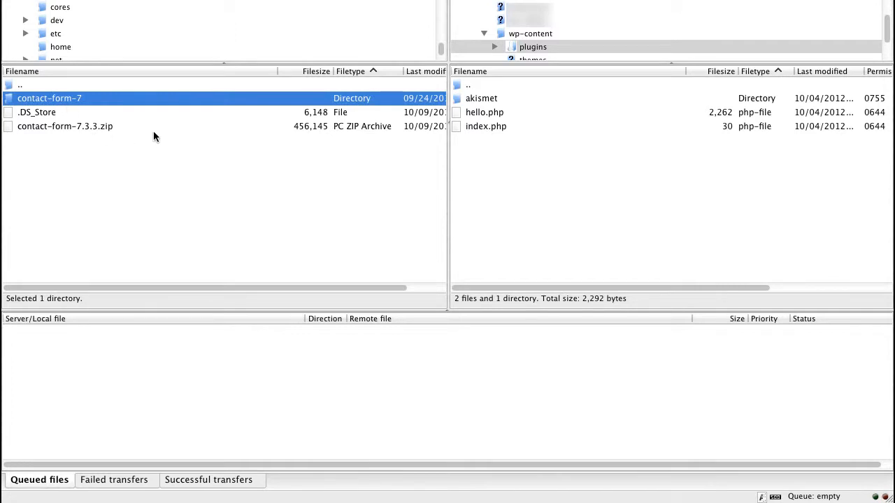
click(69, 127)
click(57, 100)
drag(79, 100, 533, 180)
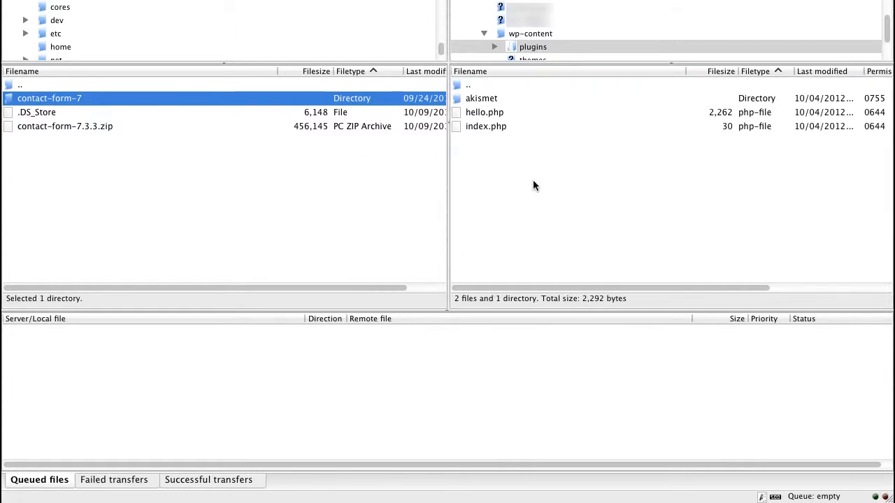
right_click(207, 102)
click(118, 205)
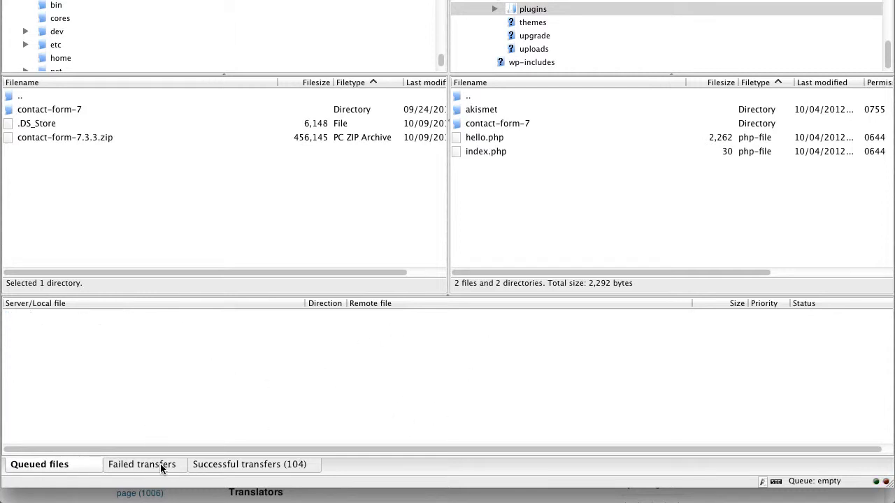
- Switch back to the WordPress admin in the browser, reload the installed plugins list and activate Contact Form 7
click(348, 494)
scroll(361, 501, up, 2)
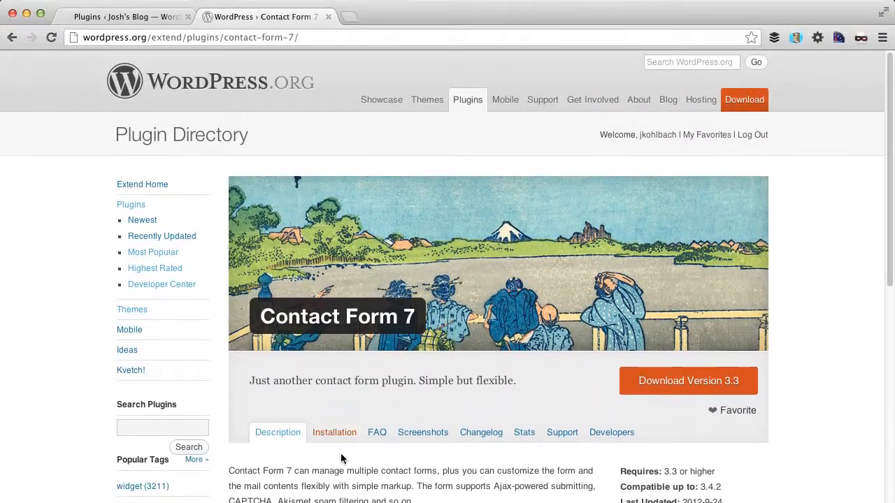
click(153, 18)
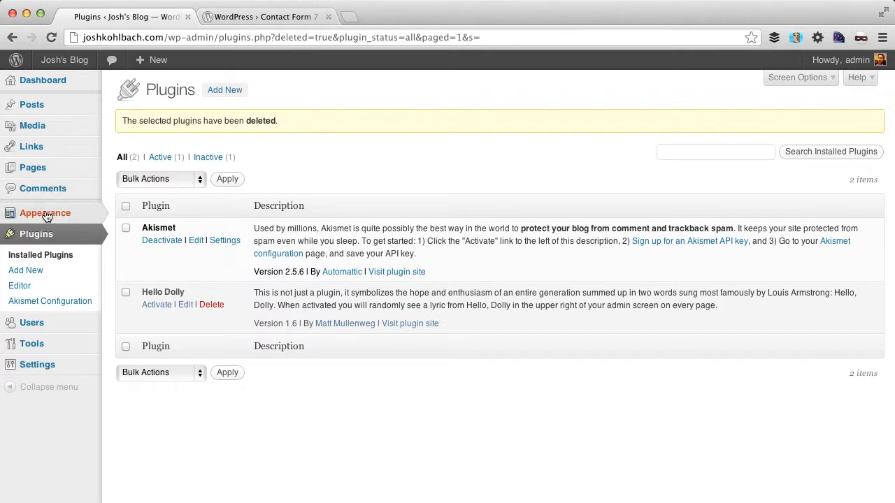
click(31, 259)
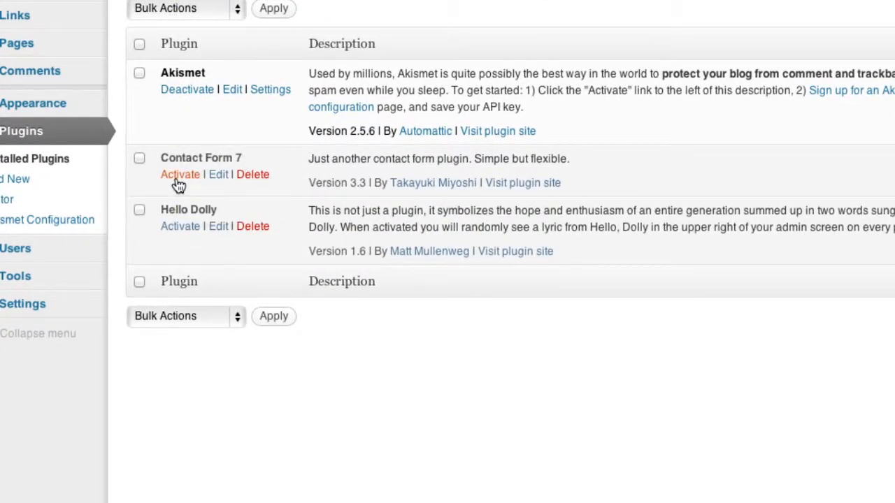
click(179, 175)
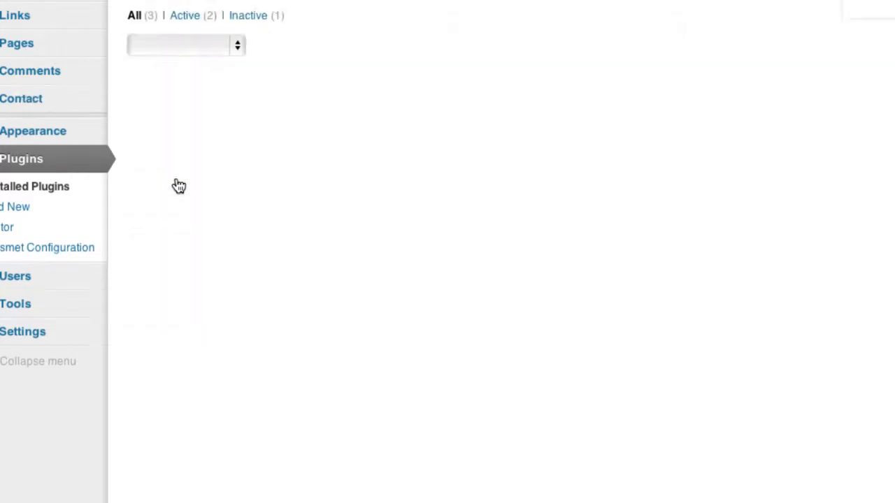